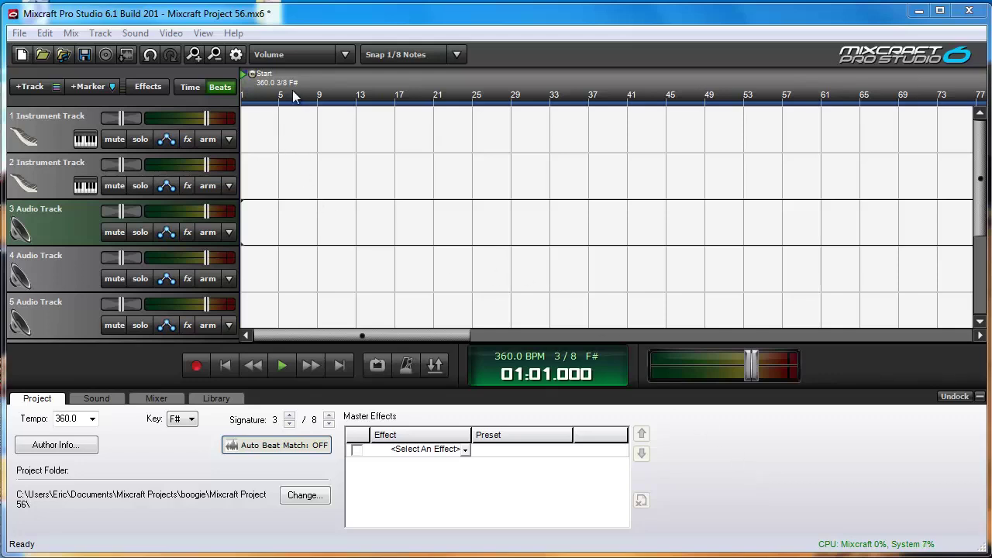
pyautogui.click(236, 55)
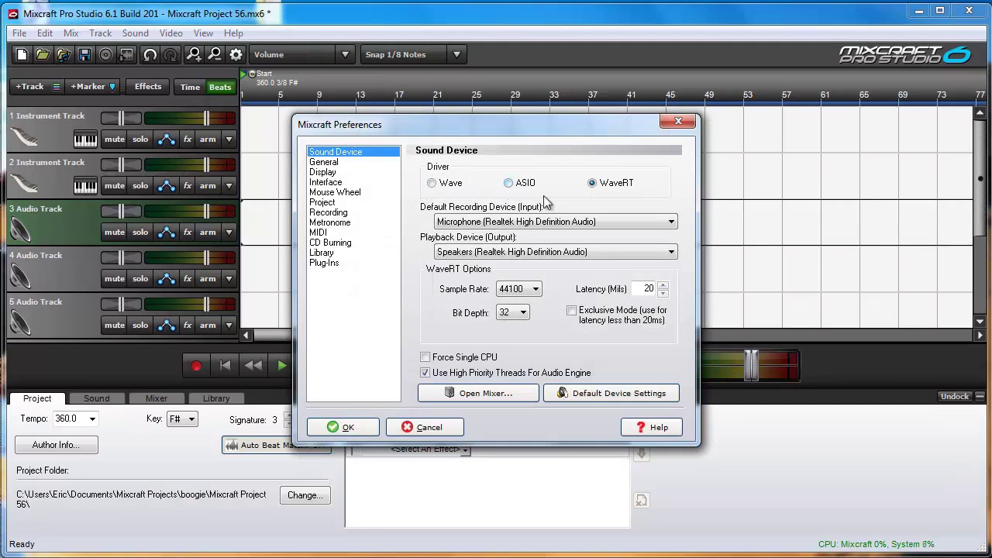
pyautogui.click(430, 428)
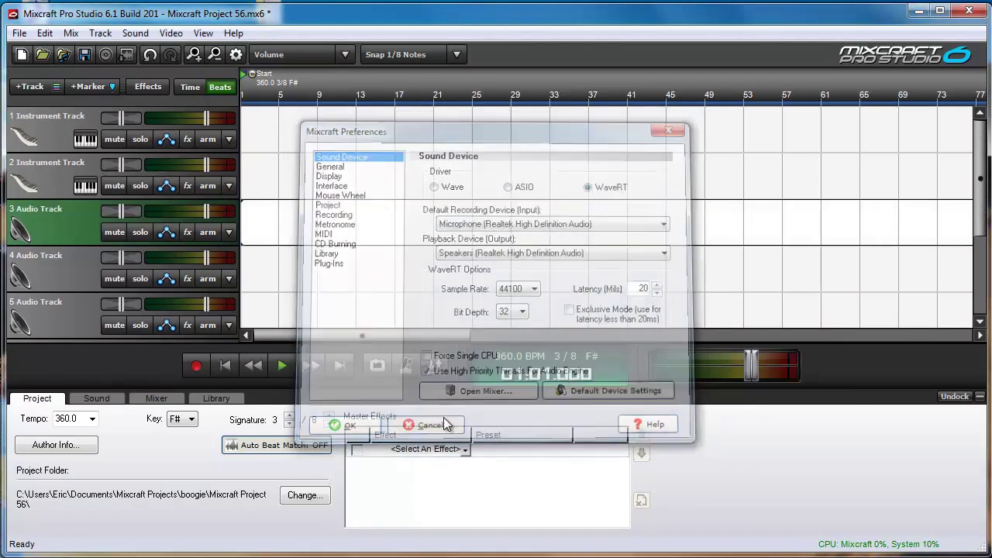
pyautogui.click(19, 35)
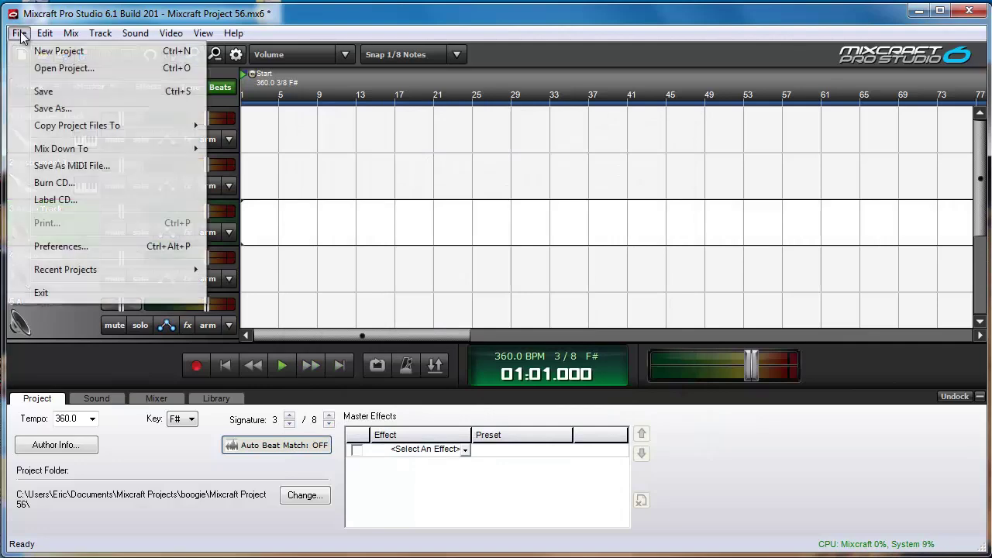
pyautogui.click(86, 251)
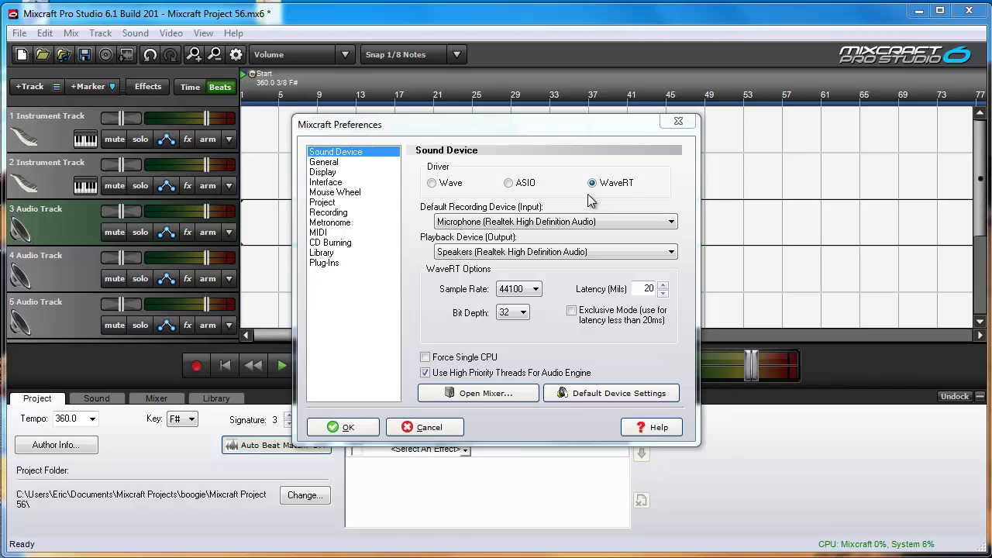
pyautogui.click(663, 286)
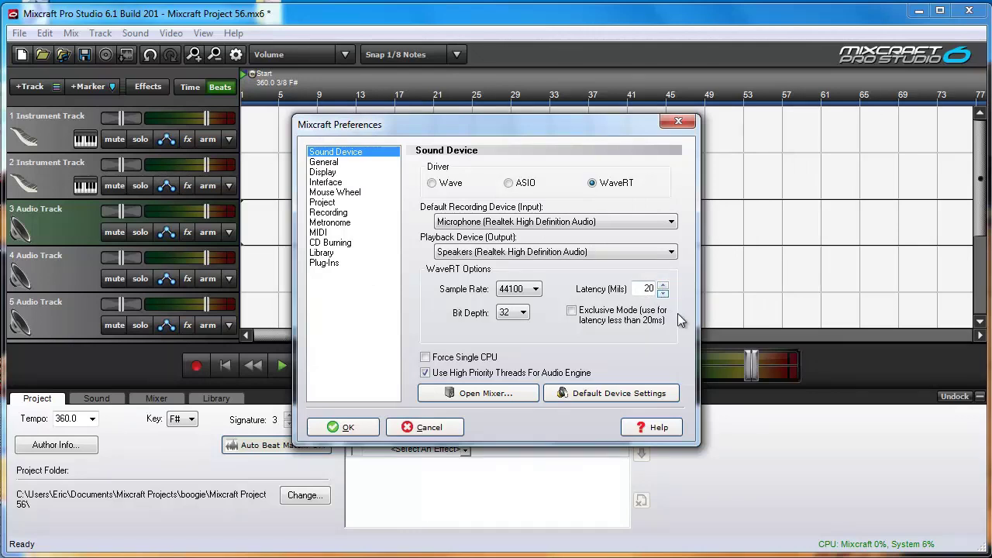
pyautogui.click(572, 311)
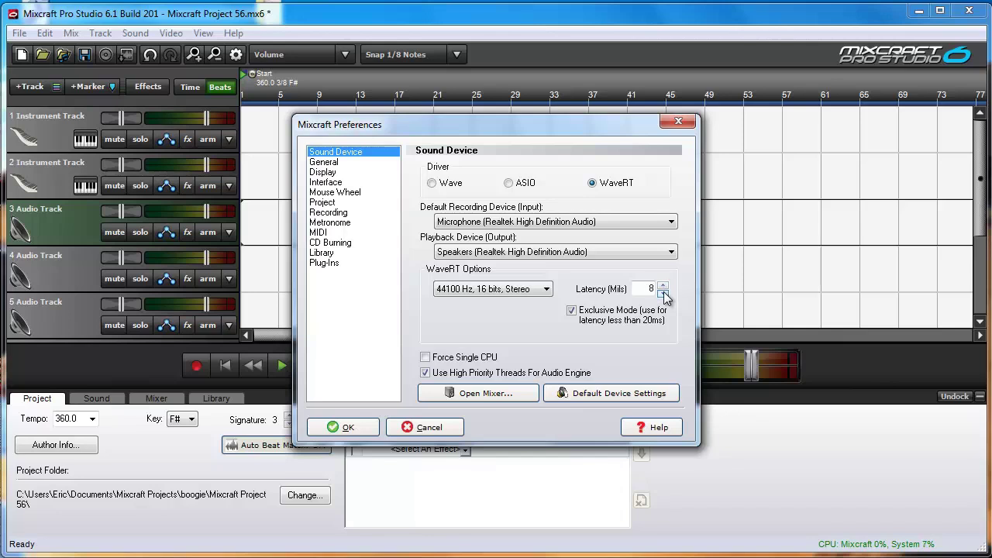
pyautogui.click(662, 293)
pyautogui.click(572, 310)
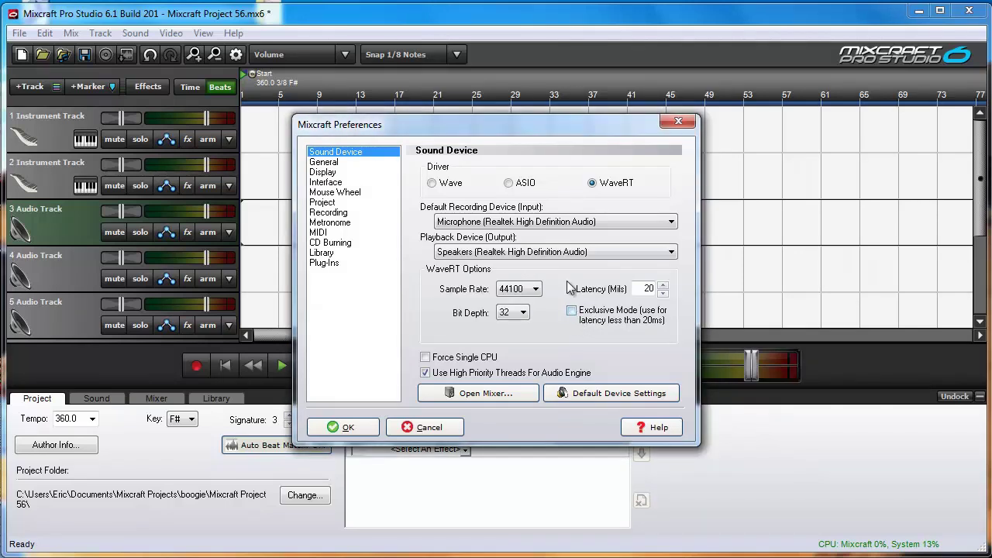
# Select the ASIO driver with ASIO E-MU 0202 | USB, keeping Analog OUT/Analog OUT for playback.
pyautogui.click(508, 183)
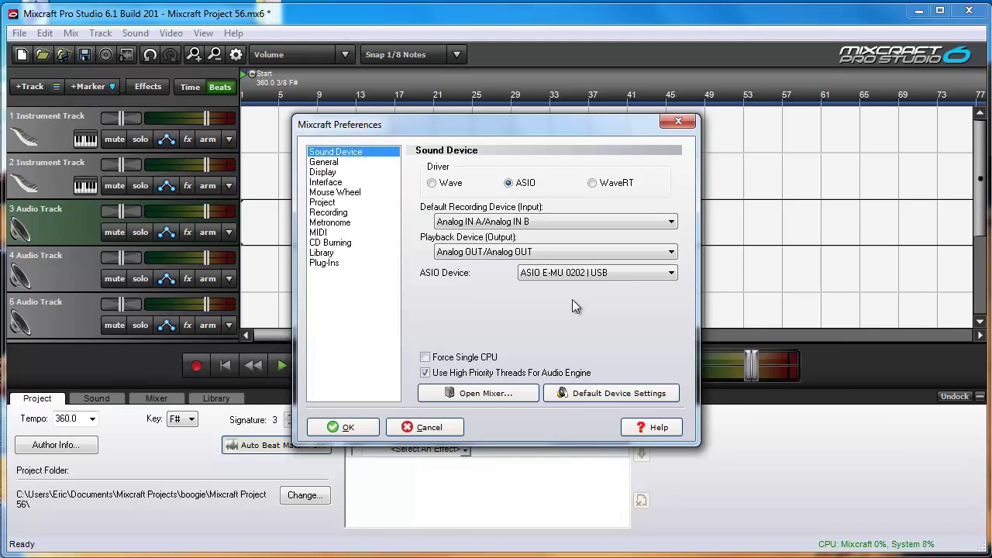
pyautogui.click(613, 273)
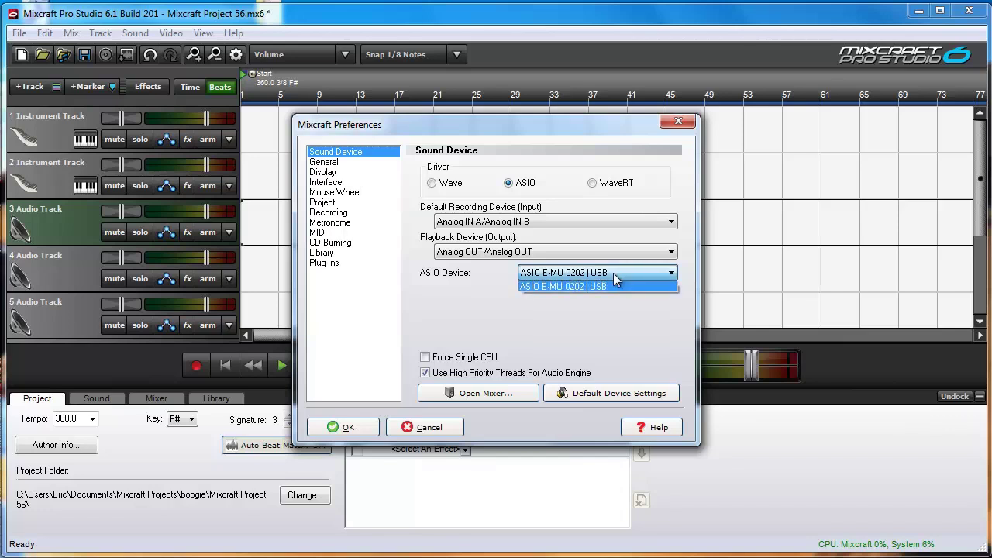
pyautogui.click(550, 286)
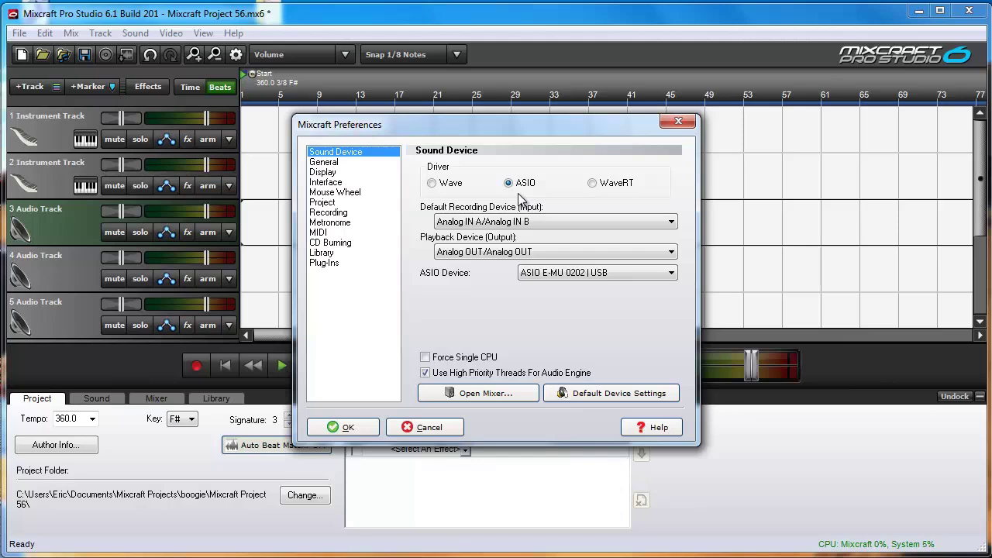
pyautogui.click(561, 222)
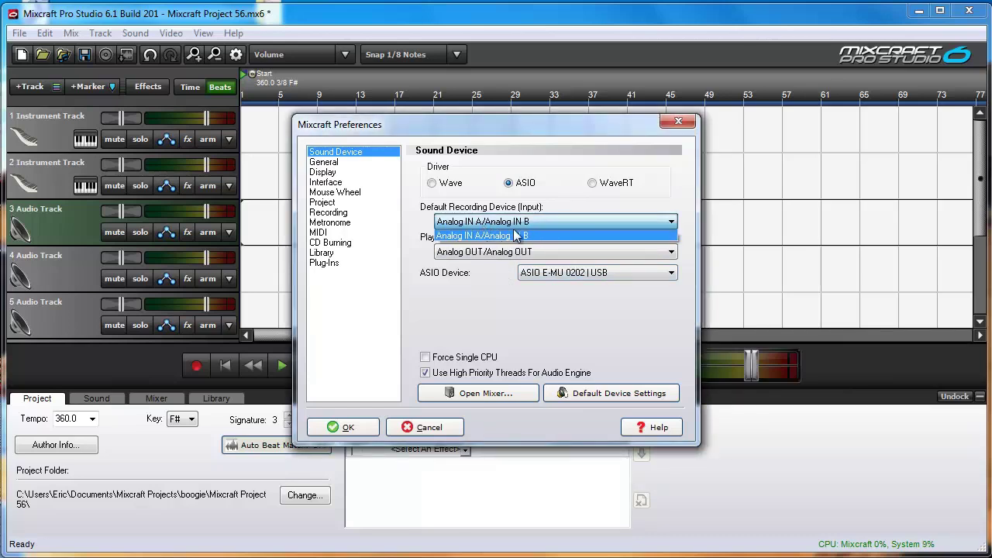
pyautogui.click(553, 206)
pyautogui.click(541, 252)
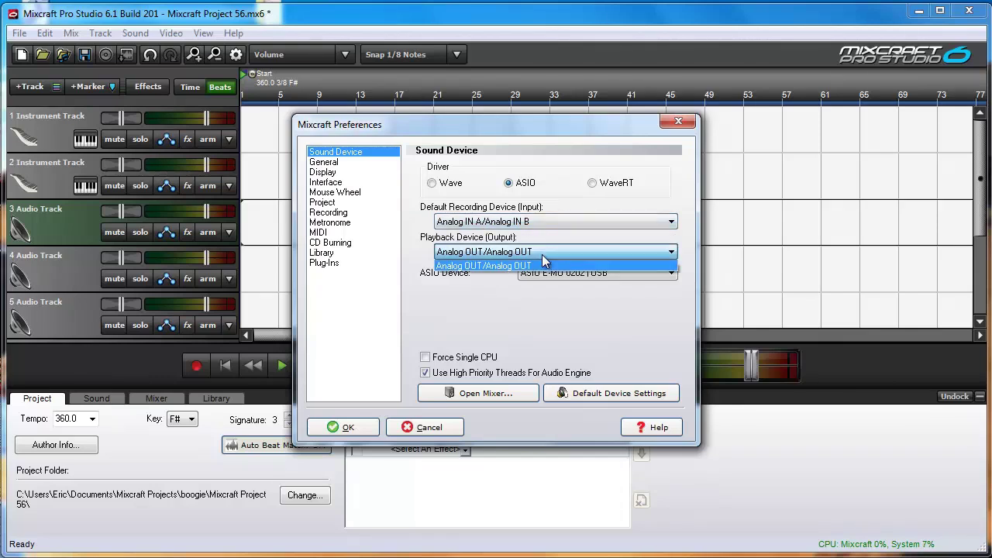
pyautogui.click(498, 266)
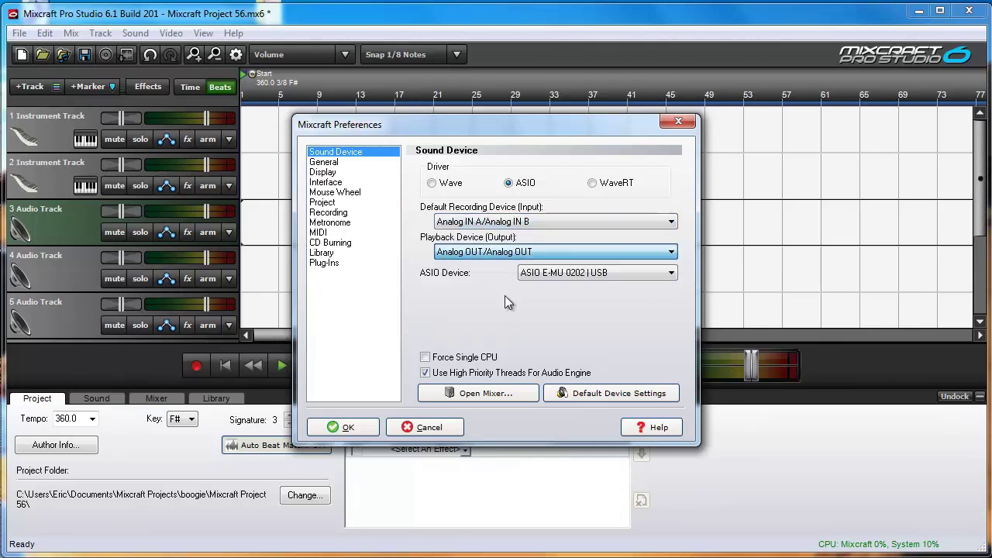
# Try the Wave driver and review its recording devices without changing them.
pyautogui.click(433, 186)
pyautogui.click(492, 223)
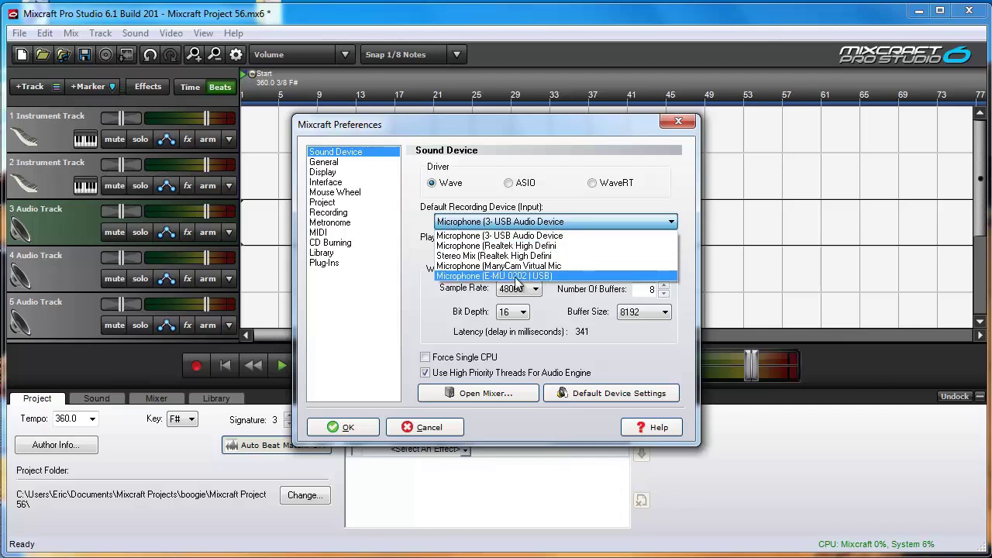
pyautogui.click(424, 303)
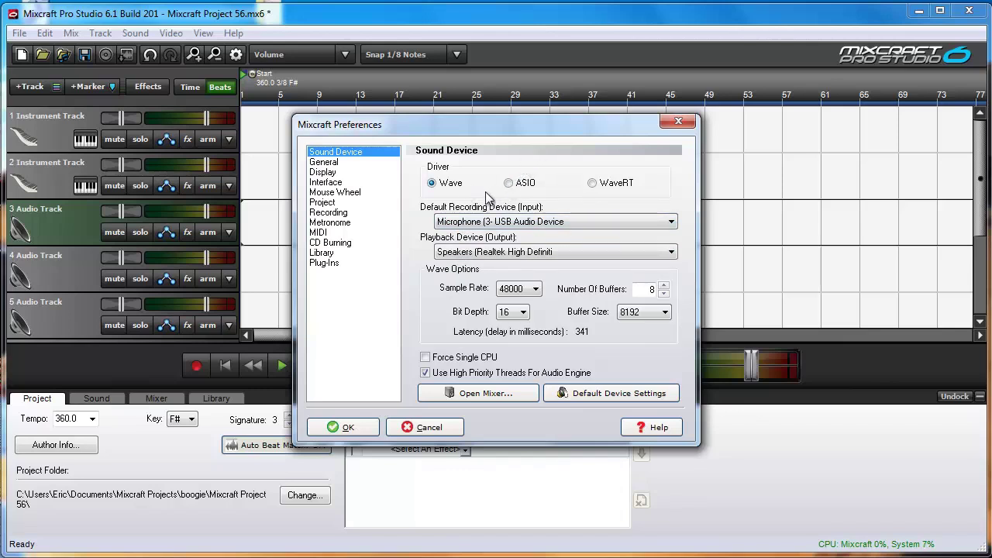
# Return to ASIO, keeping Analog IN A/Analog IN B input and Analog OUT/Analog OUT output.
pyautogui.click(508, 184)
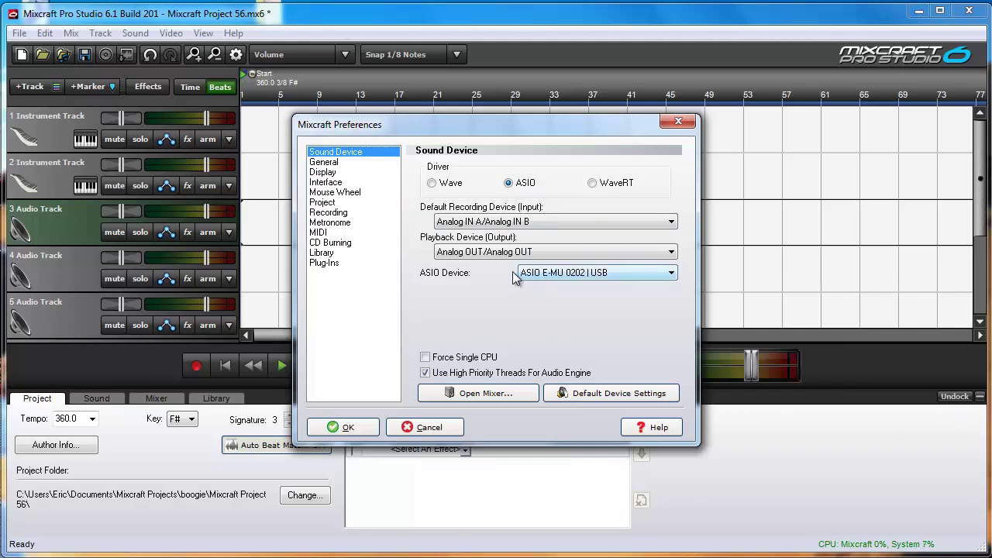
pyautogui.click(504, 223)
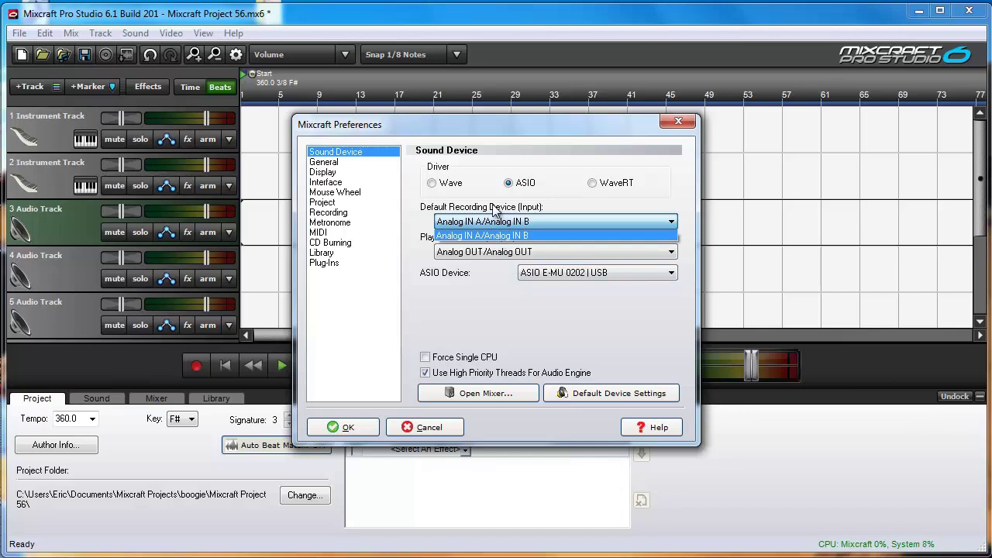
pyautogui.click(493, 235)
pyautogui.click(496, 252)
pyautogui.click(493, 266)
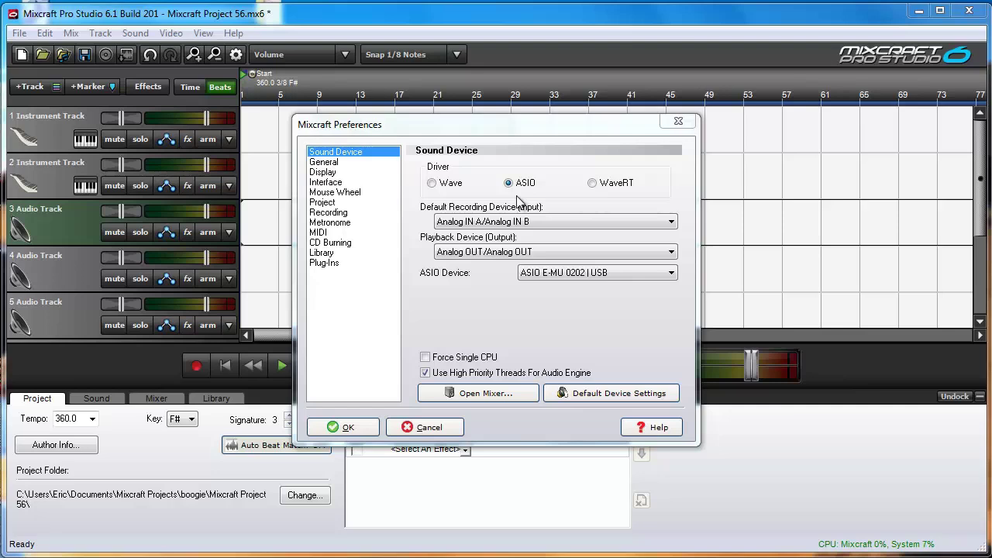
# Switch to WaveRT, close preferences, and arm track 3 on Microphone (3- USB Audio Device).
pyautogui.click(593, 183)
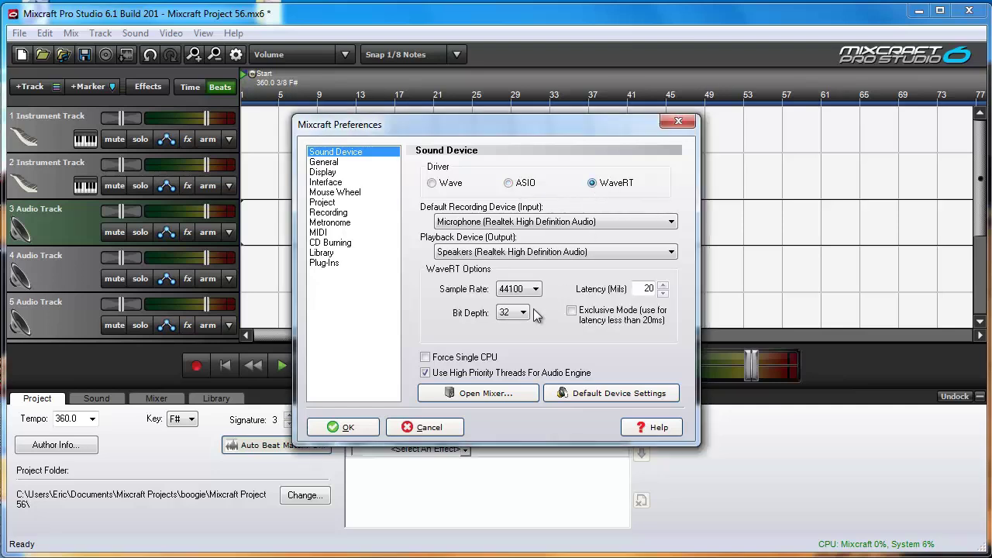
pyautogui.click(363, 426)
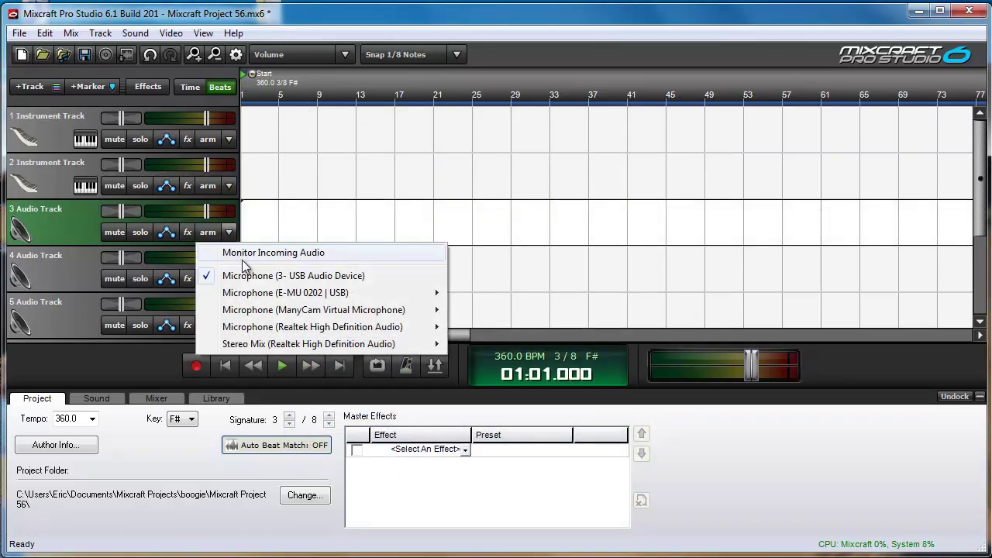
pyautogui.click(301, 279)
# Arm track 4 on E-MU 0202 Left Channel and track 5 on Right Channel.
pyautogui.click(229, 277)
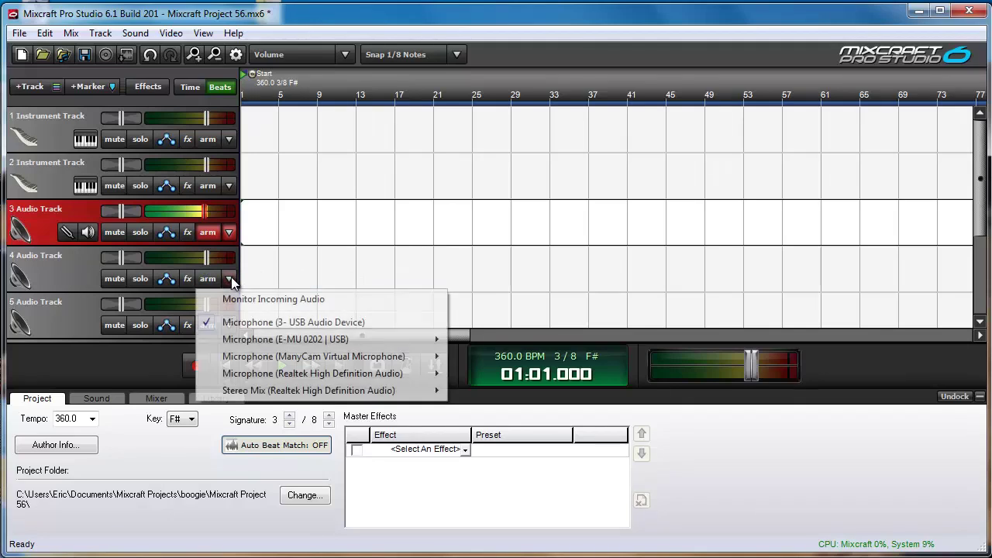
pyautogui.moveTo(354, 343)
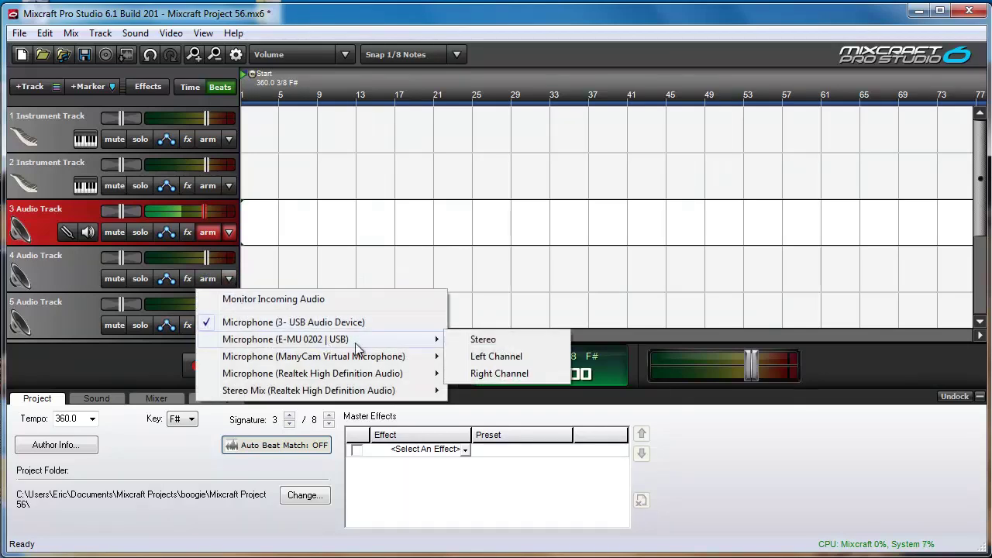
pyautogui.click(501, 358)
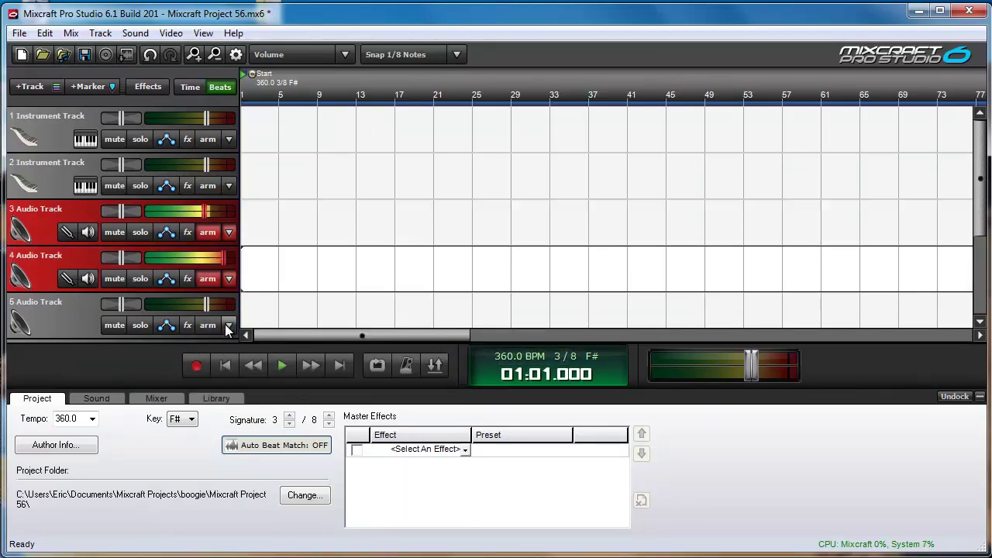
pyautogui.click(230, 325)
pyautogui.moveTo(399, 386)
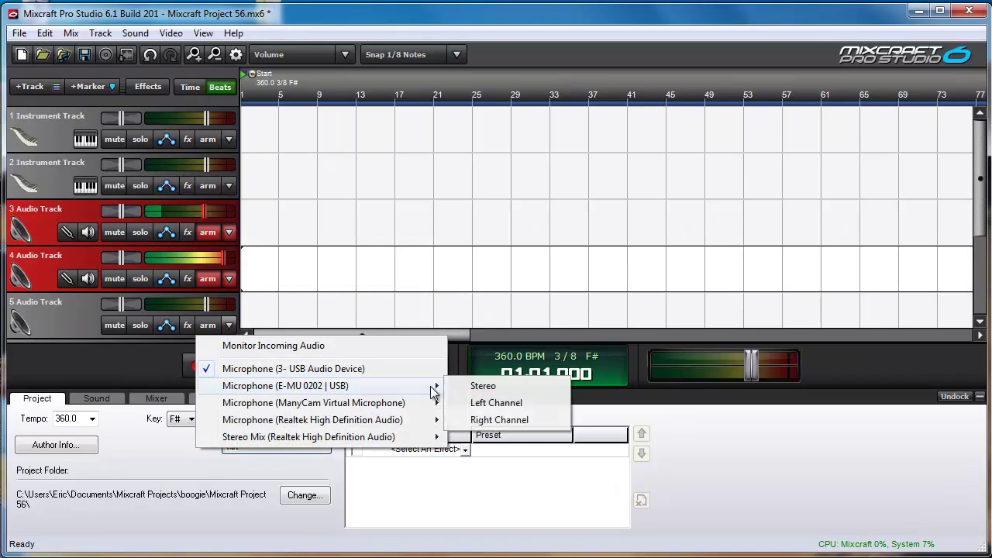
pyautogui.click(488, 420)
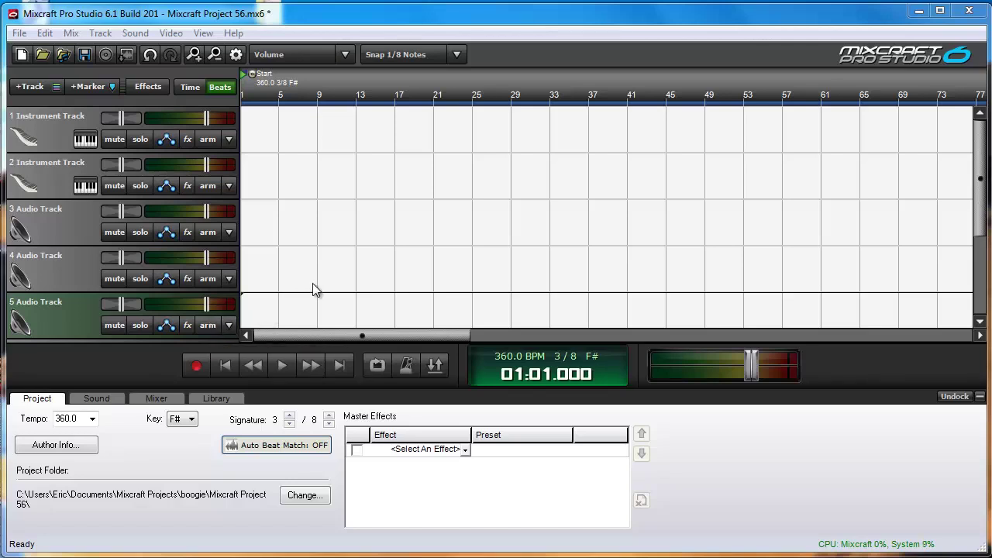
# Reselect the ASIO driver with Analog IN A/Analog IN B input and save the preferences.
pyautogui.click(236, 54)
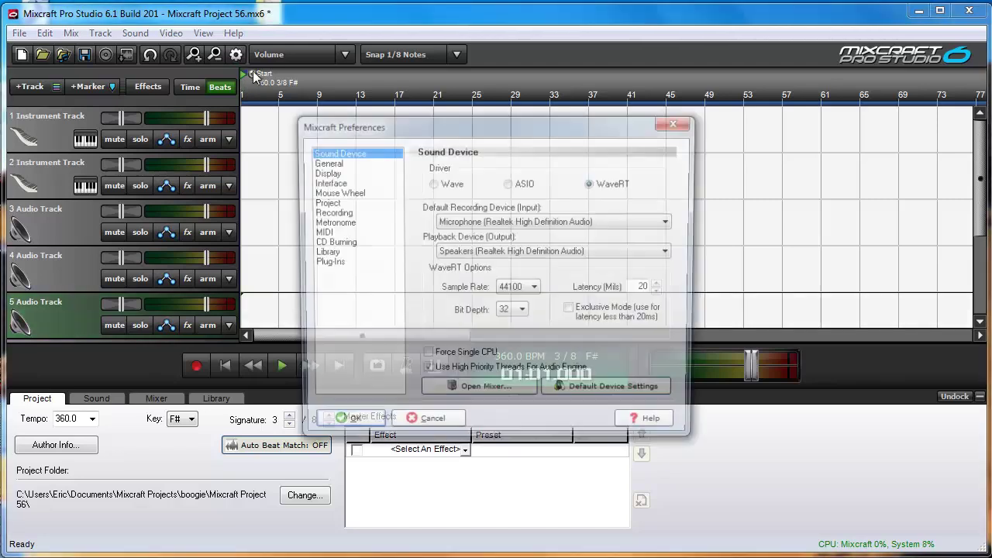
pyautogui.click(509, 184)
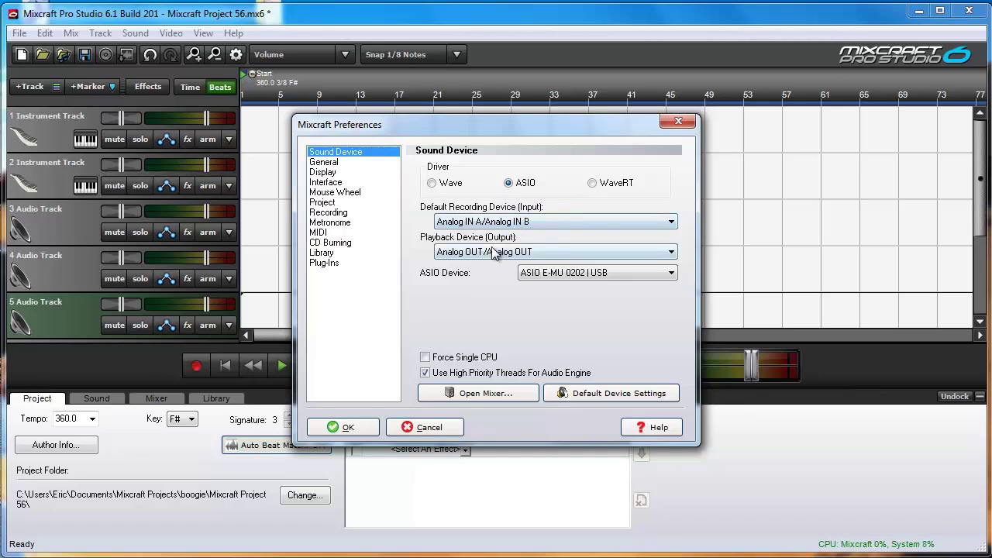
pyautogui.click(496, 223)
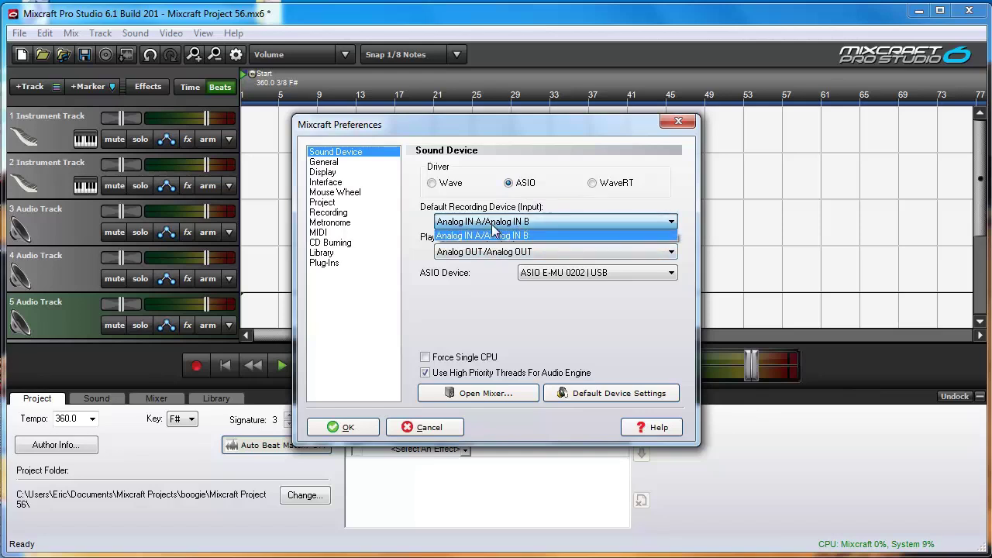
pyautogui.click(496, 232)
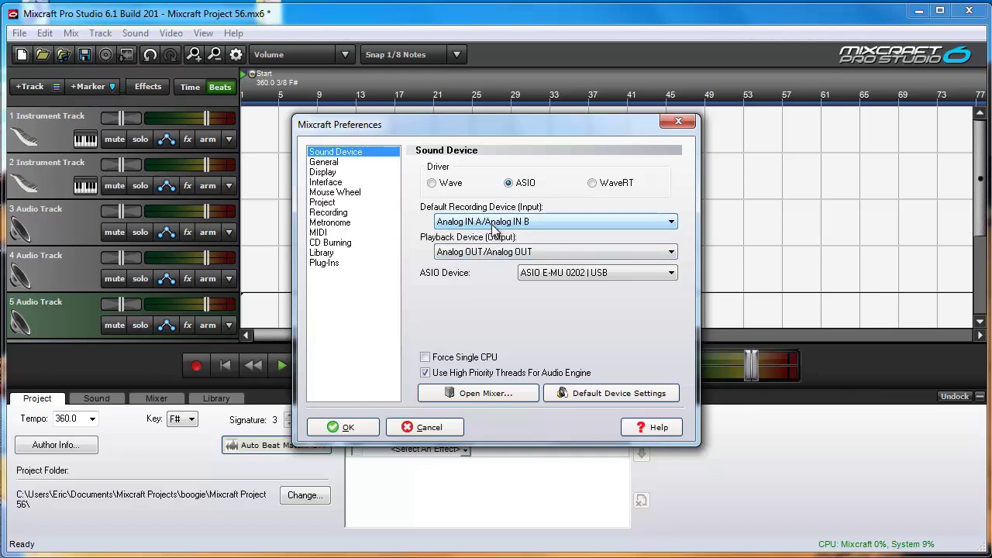
pyautogui.click(347, 428)
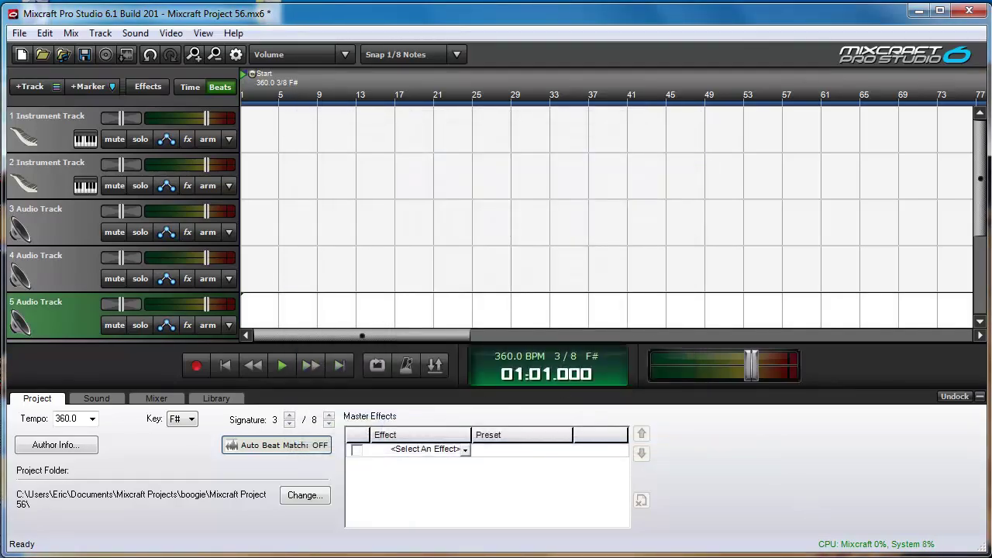